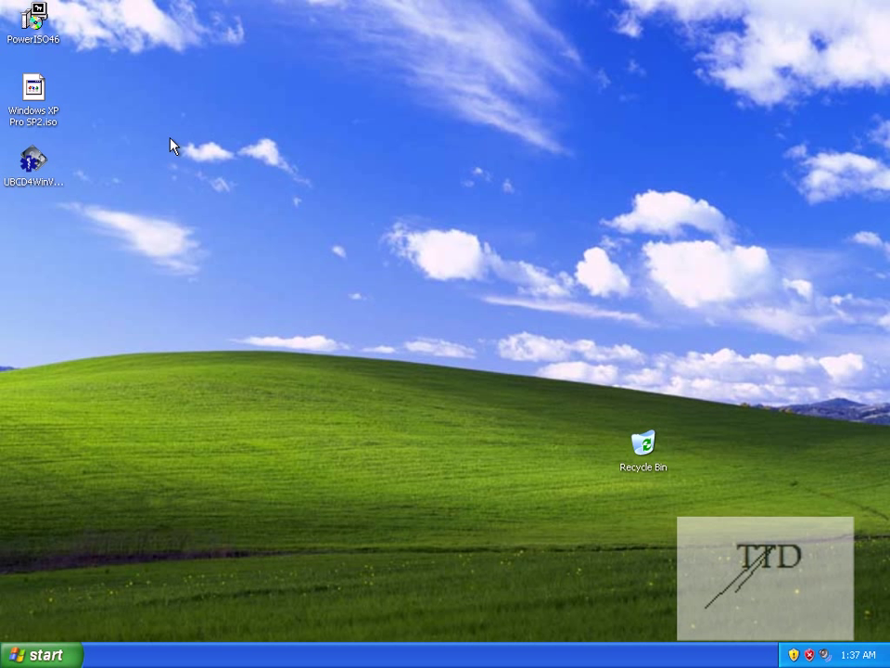
# Launch the UBCD4Win installer in English and accept the license agreement
pyautogui.doubleClick(33, 163)
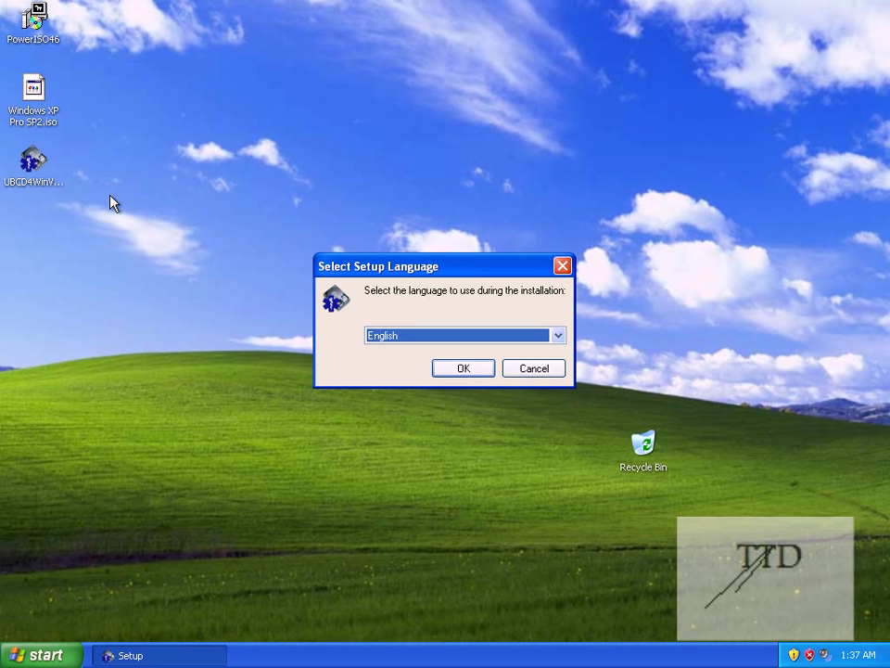
pyautogui.click(463, 364)
pyautogui.click(546, 470)
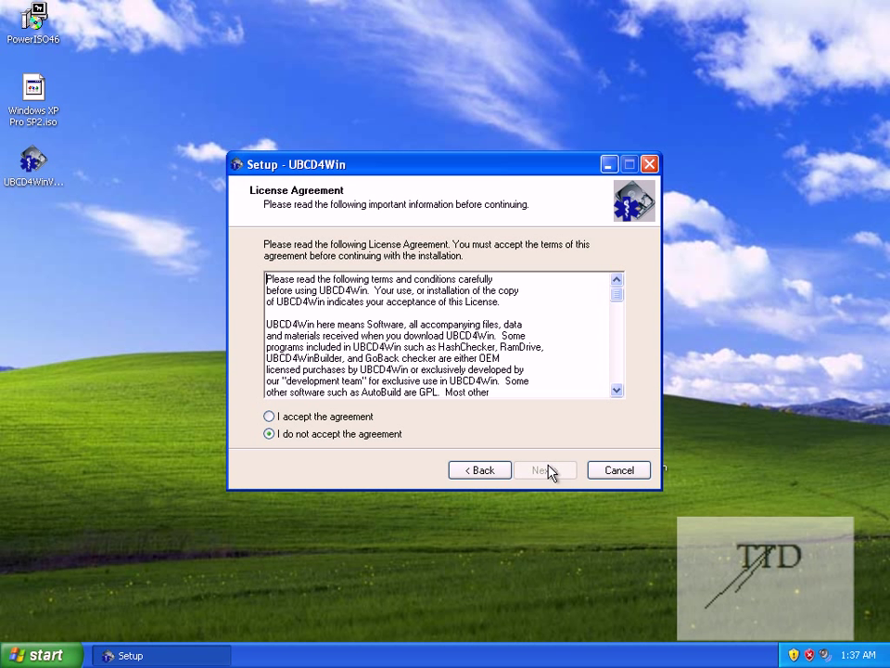
pyautogui.hotkey('alt', 'a')
# Keep the default C:\UBCD4Win destination and Start Menu folder and install the files
pyautogui.click(542, 472)
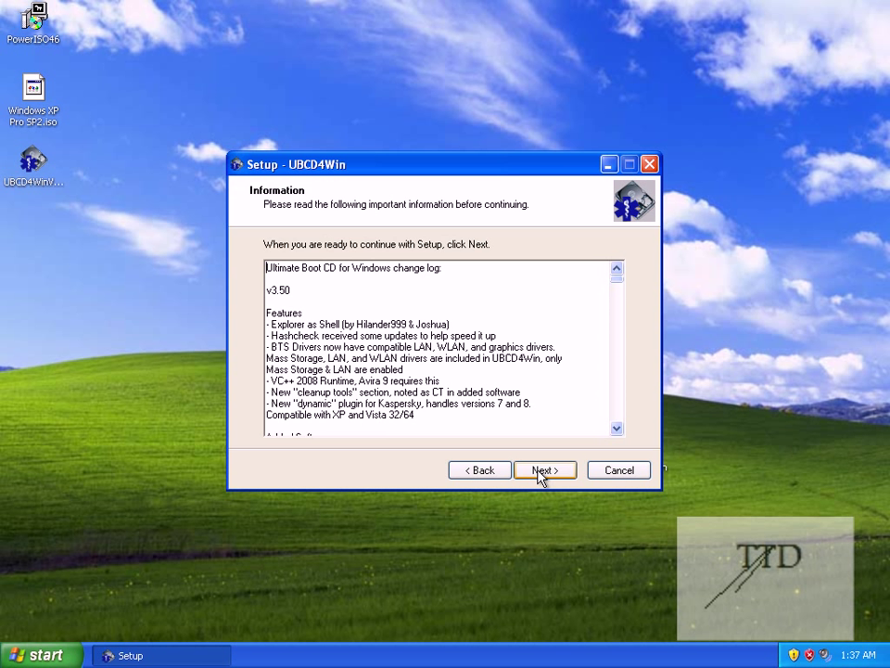
pyautogui.click(542, 473)
pyautogui.click(542, 472)
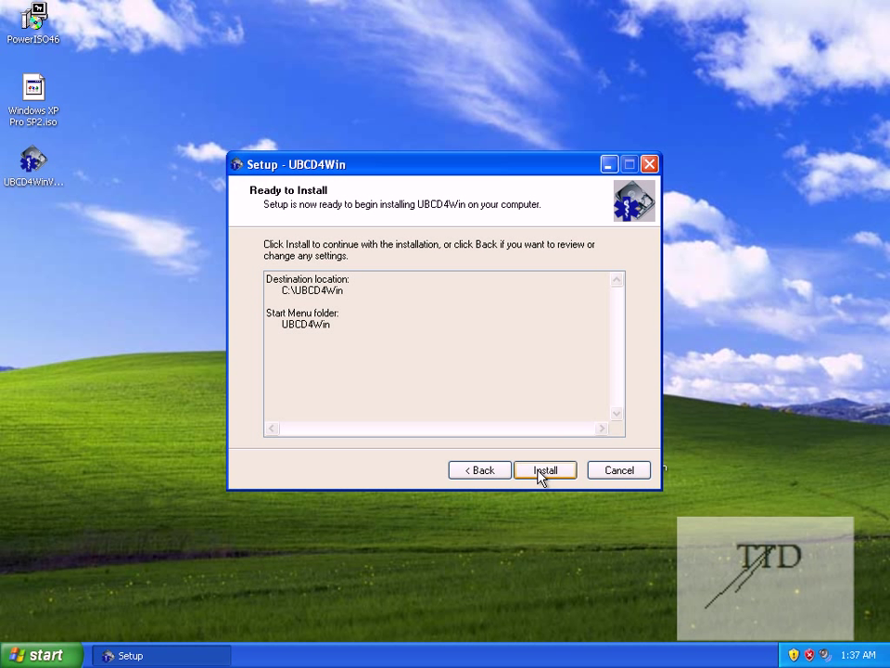
pyautogui.click(538, 471)
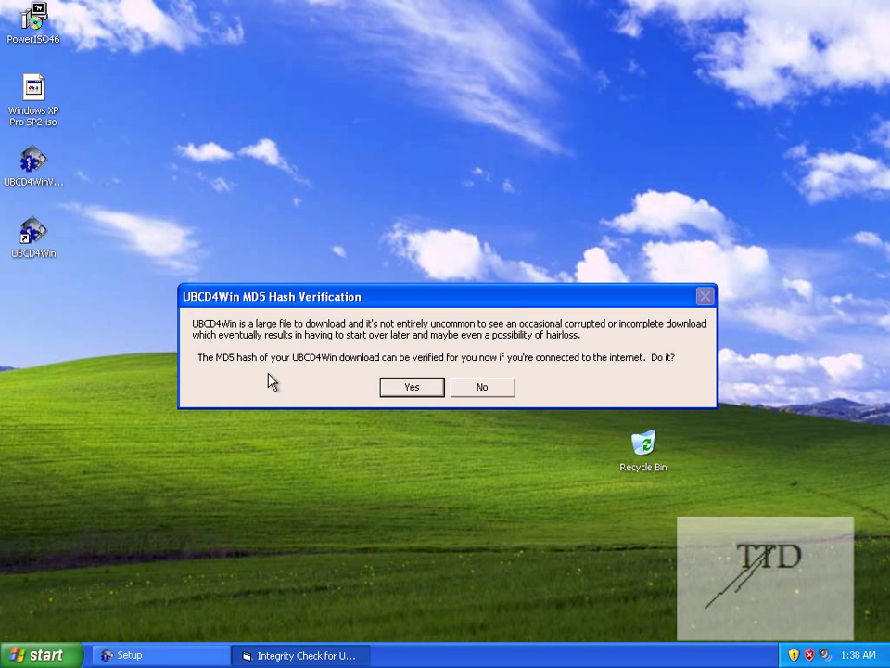
# Answer the MD5 hash verification prompt to run the file integrity check
pyautogui.click(489, 392)
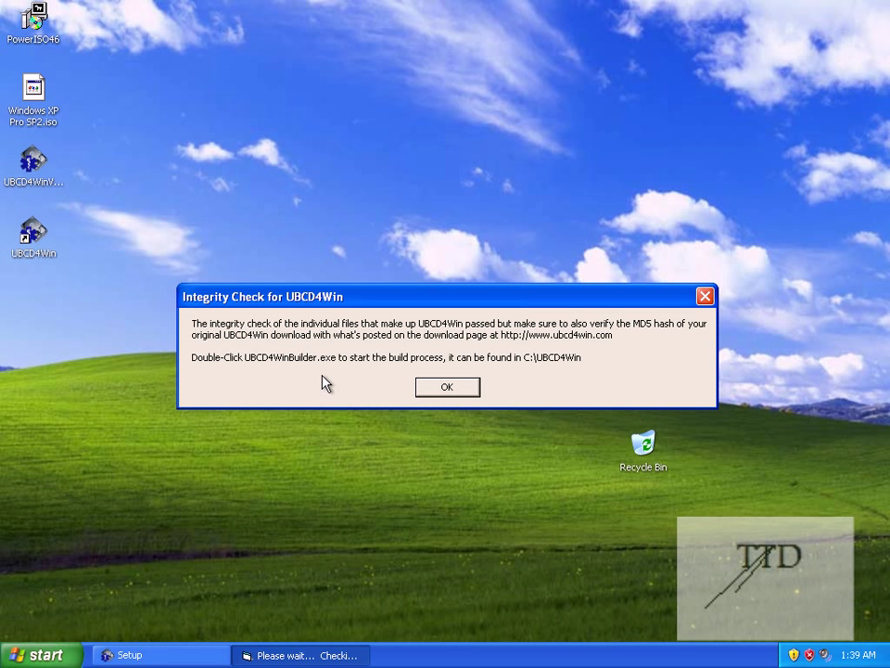
# Finish setup without a patch check, accept the PE Builder license and skip the Windows files search
pyautogui.click(461, 392)
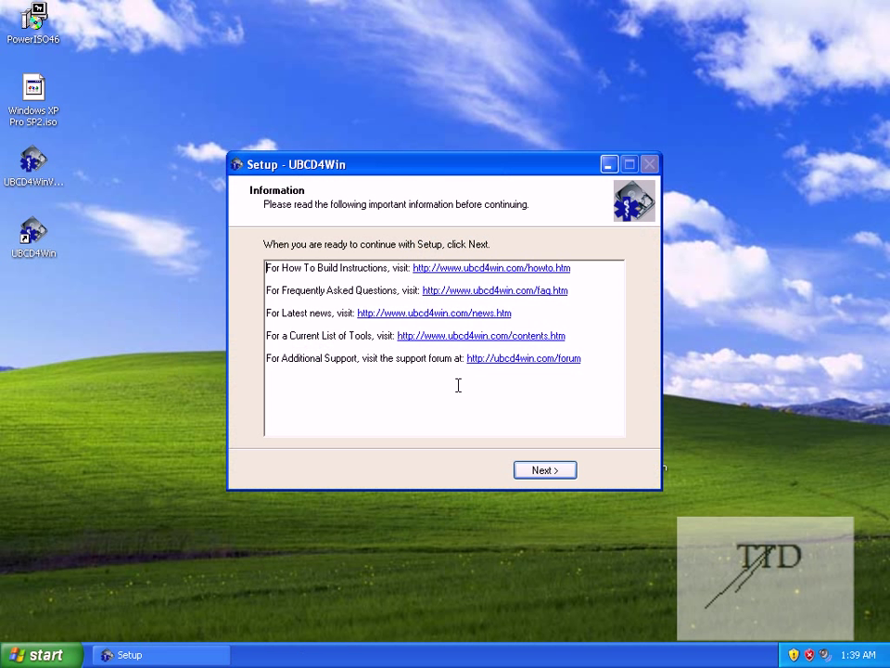
pyautogui.click(525, 472)
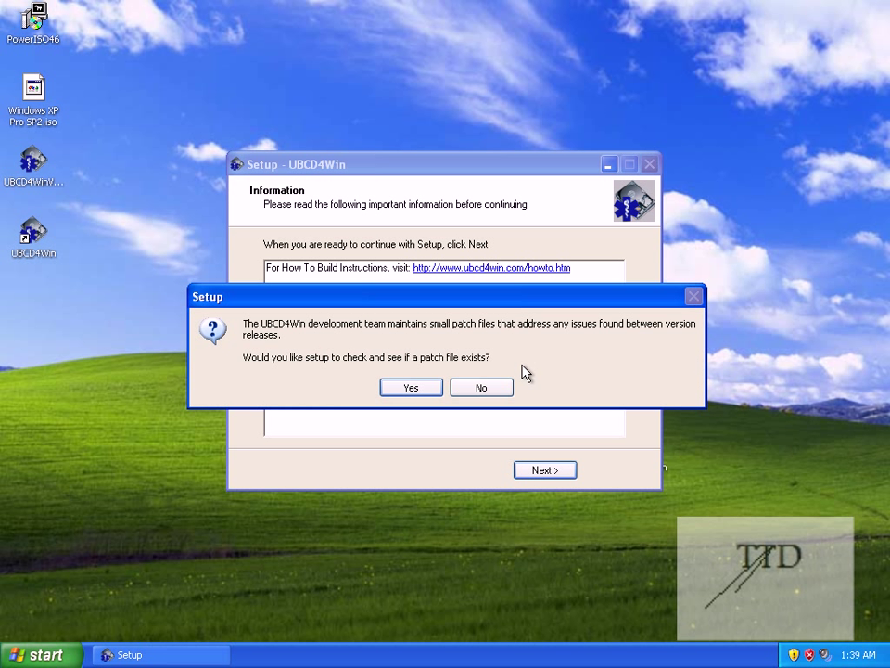
pyautogui.click(478, 387)
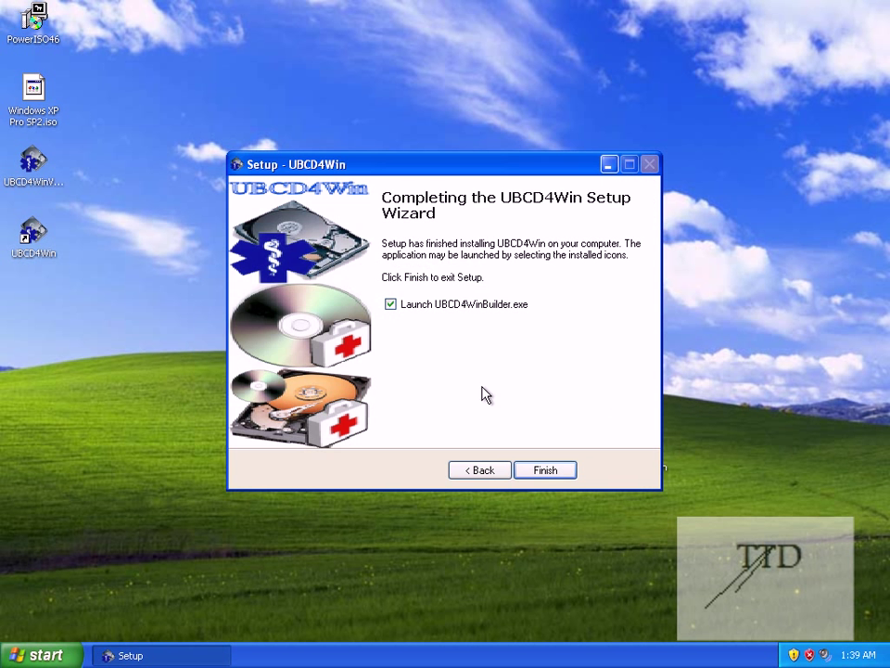
pyautogui.click(538, 471)
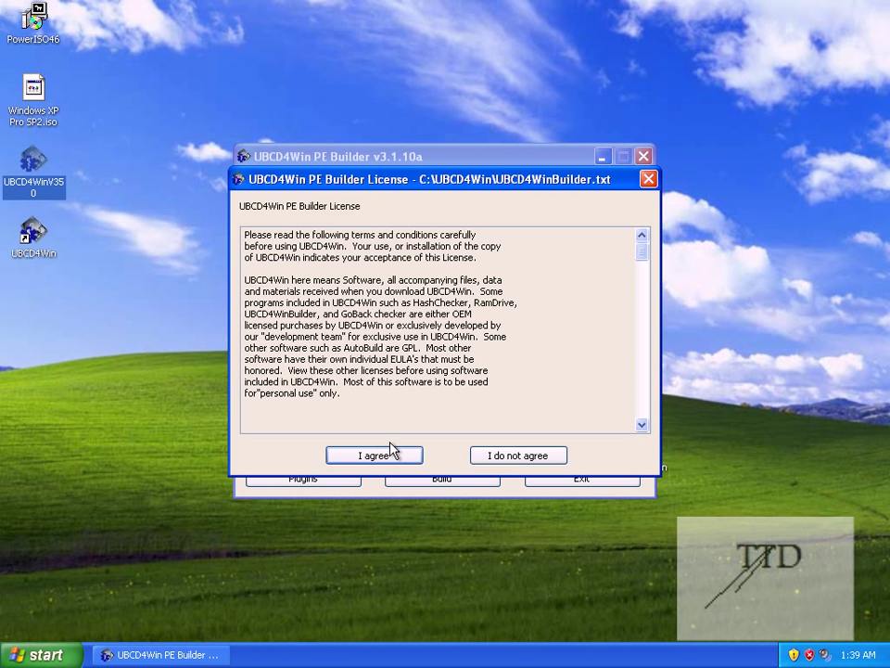
pyautogui.click(392, 452)
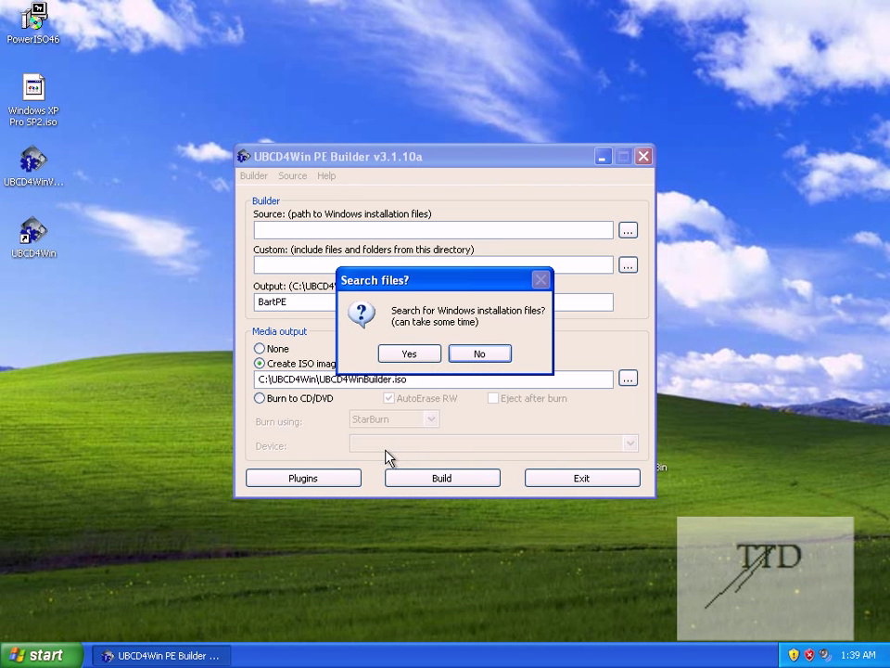
pyautogui.click(480, 353)
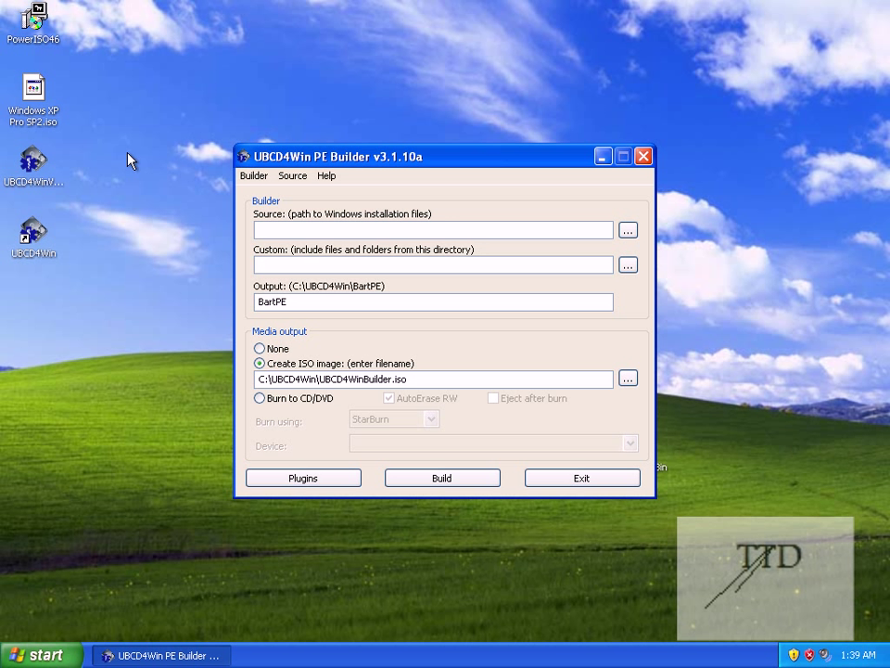
# Install PowerISO 4.6 with the default folder and options, and accept the restart
pyautogui.doubleClick(37, 19)
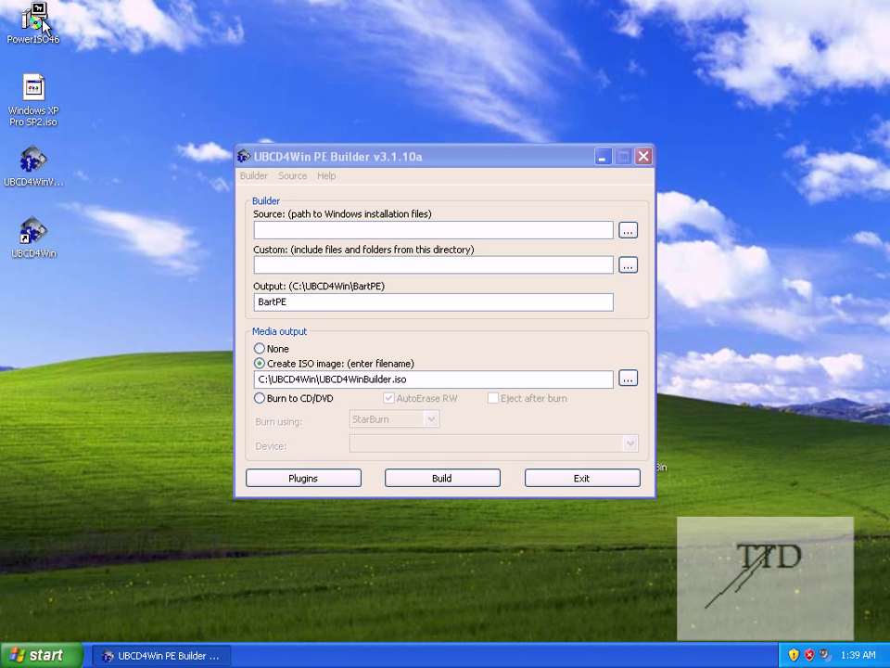
pyautogui.click(494, 345)
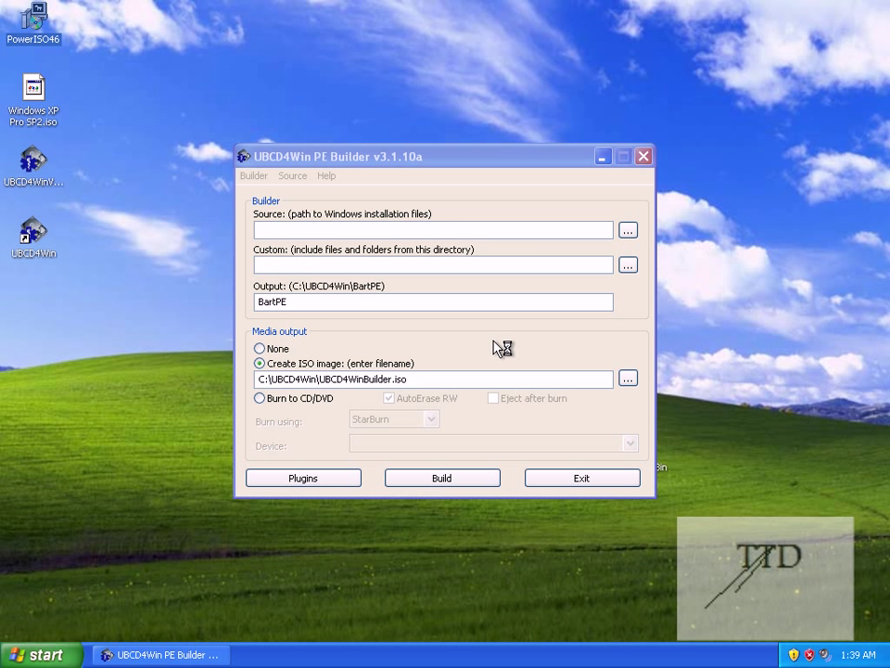
pyautogui.click(603, 430)
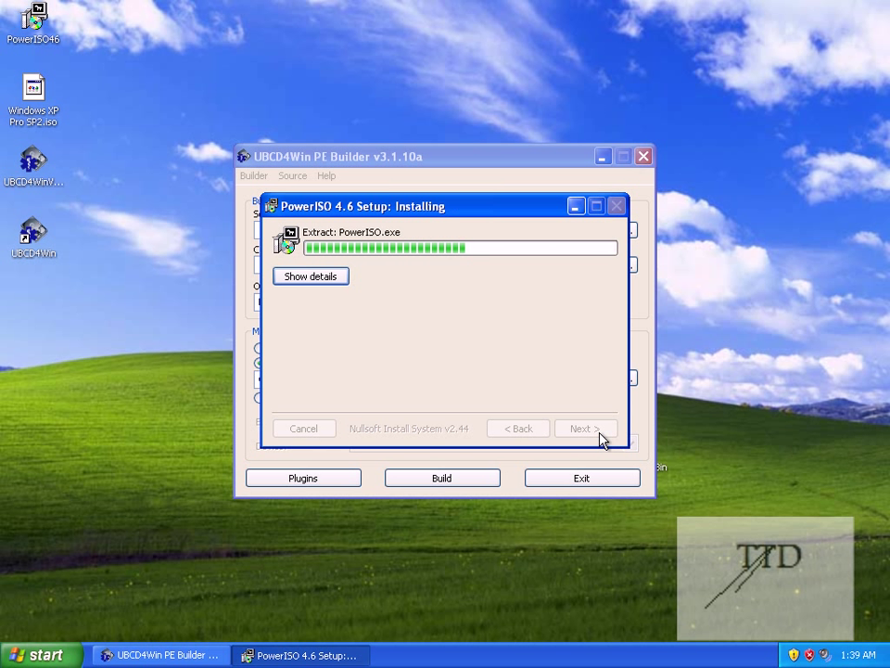
pyautogui.click(598, 433)
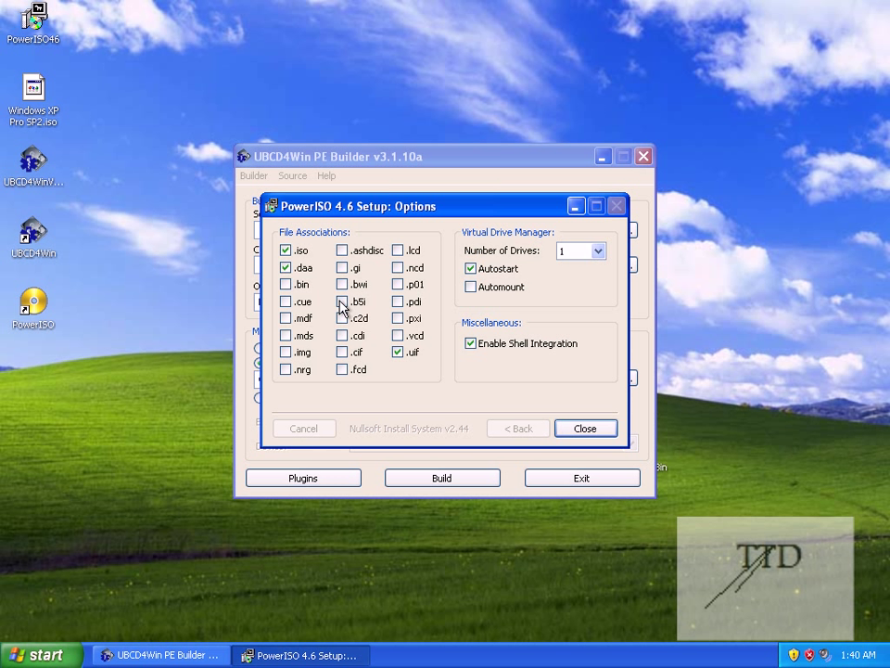
pyautogui.click(589, 432)
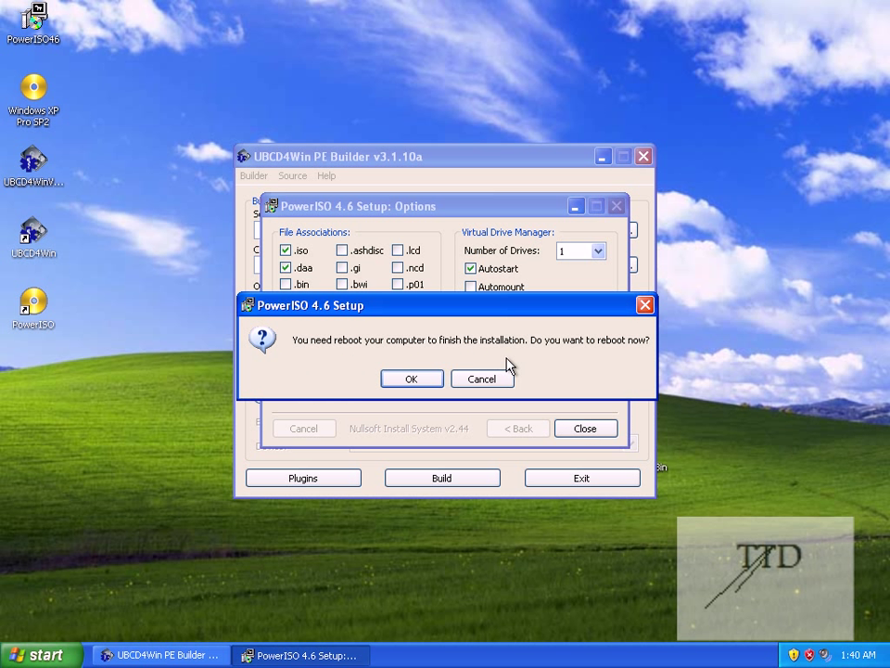
pyautogui.click(413, 373)
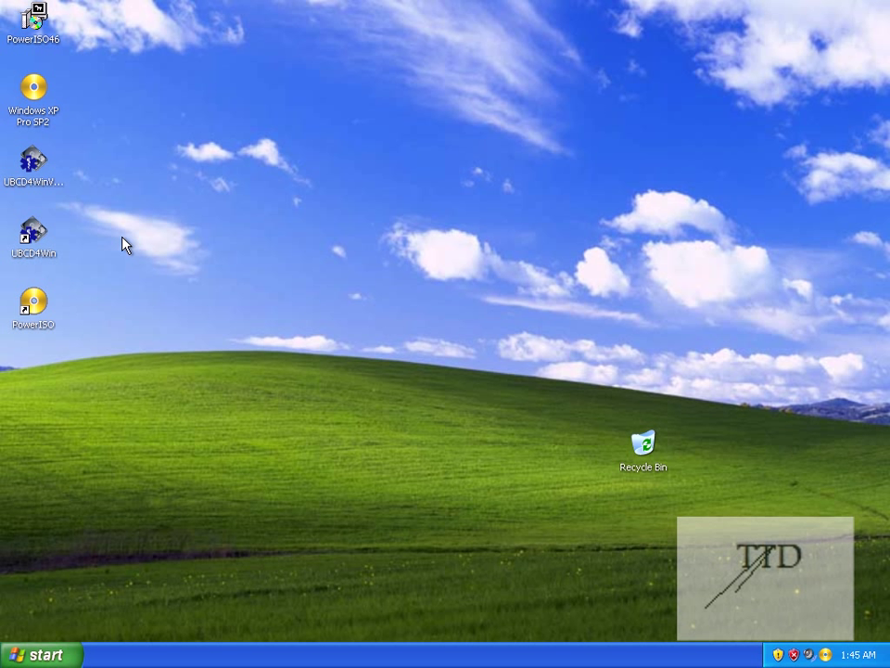
# Relaunch UBCD4Win PE Builder from its desktop shortcut, then bring up the Start menu
pyautogui.doubleClick(33, 234)
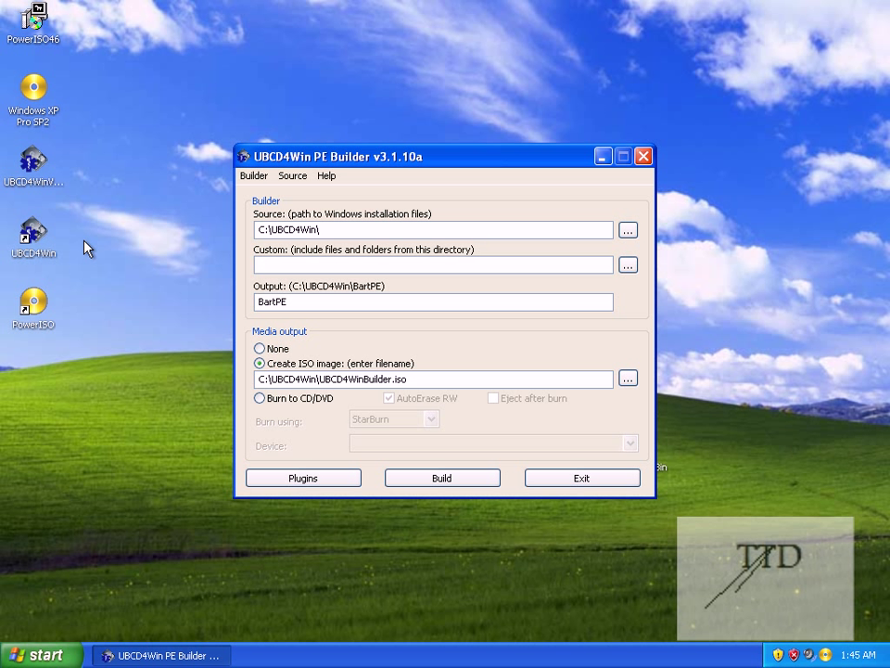
pyautogui.click(47, 655)
# Check CD Drive (E:) in My Computer and mount the Windows XP Pro SP2 image to drive E
pyautogui.click(239, 408)
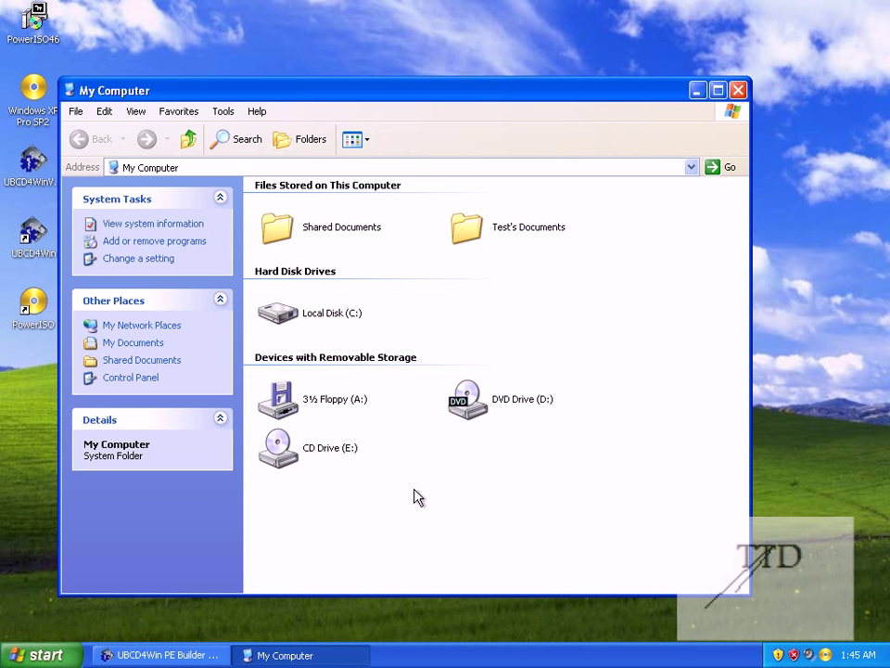
pyautogui.click(304, 457)
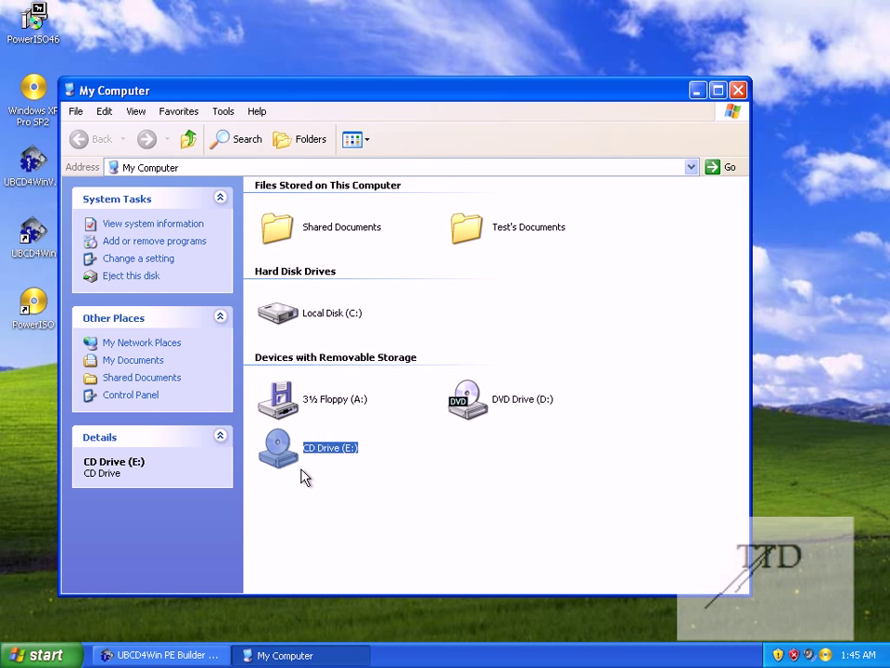
pyautogui.click(404, 511)
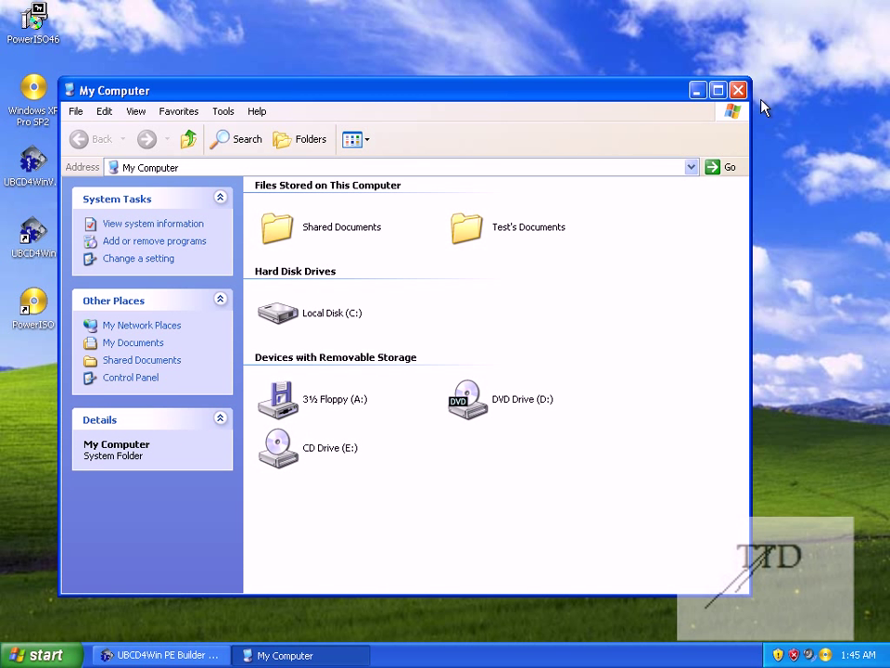
pyautogui.rightClick(48, 95)
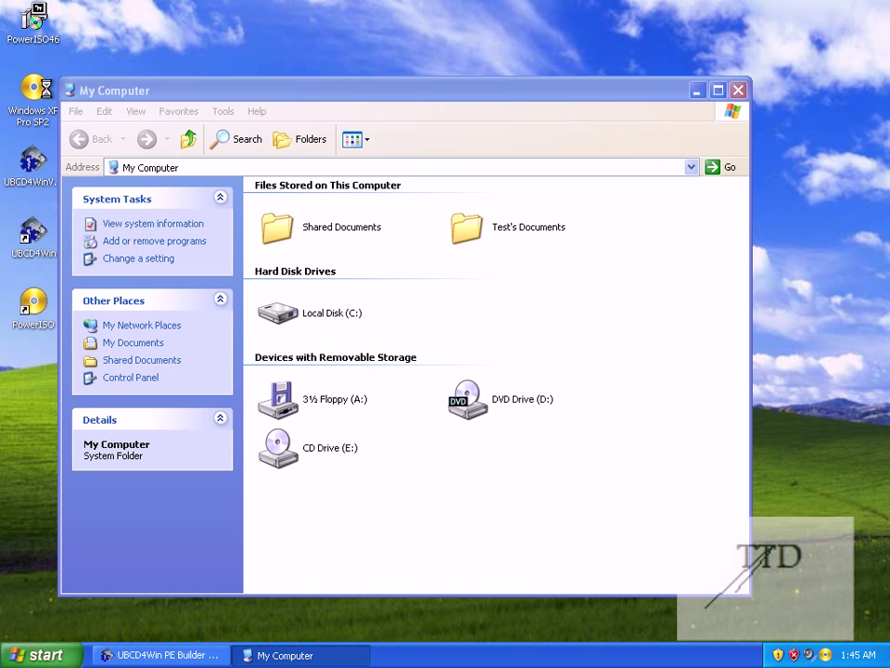
pyautogui.moveTo(85, 133)
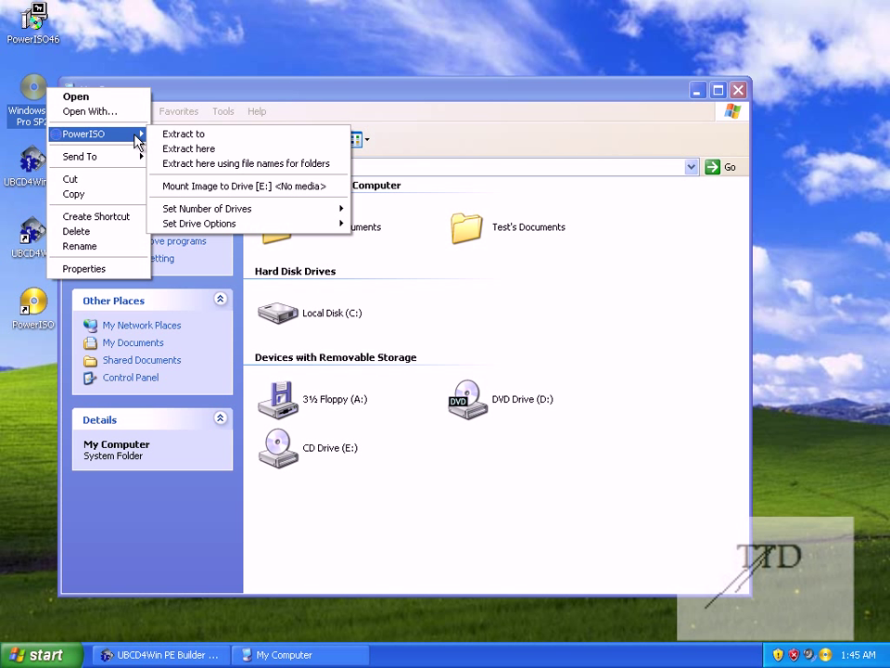
pyautogui.click(240, 188)
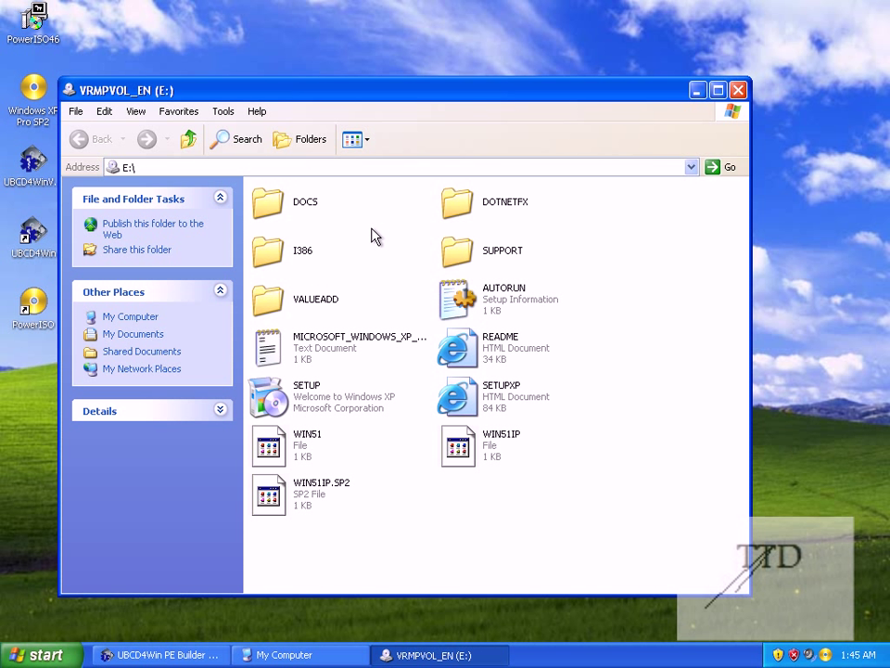
# Close the mounted disc's window and return to PE Builder to browse for its source folder
pyautogui.click(738, 90)
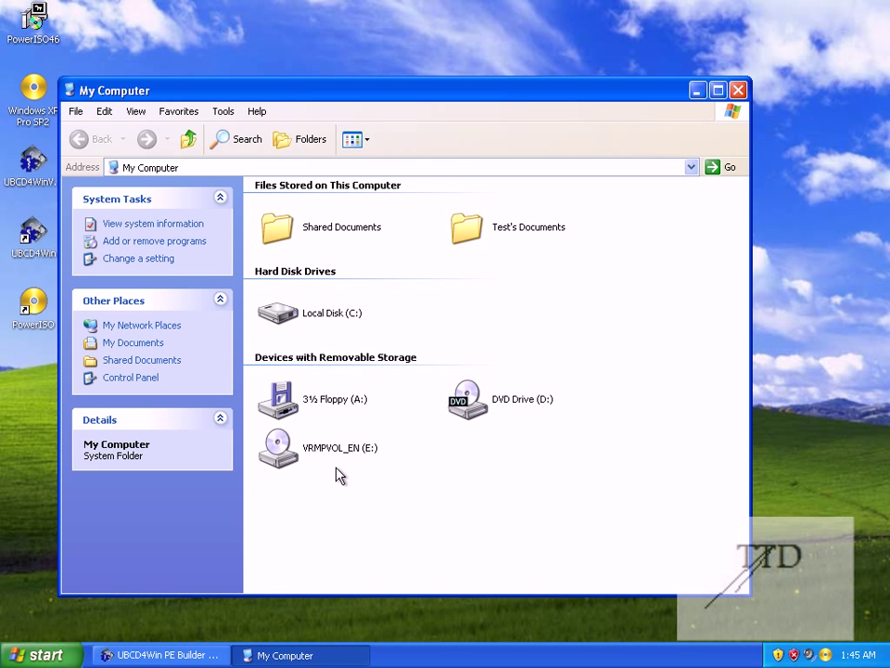
pyautogui.click(203, 652)
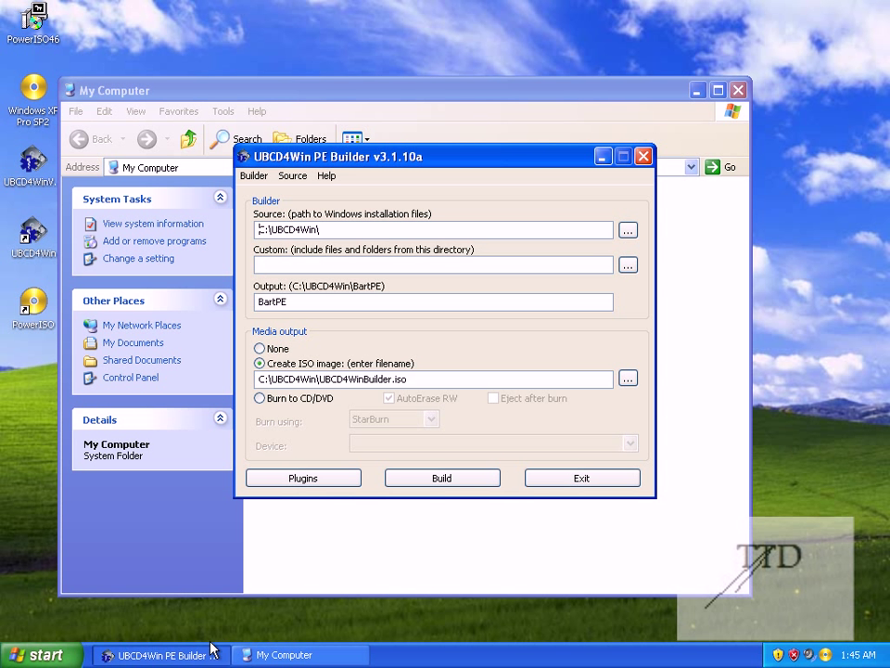
pyautogui.click(628, 231)
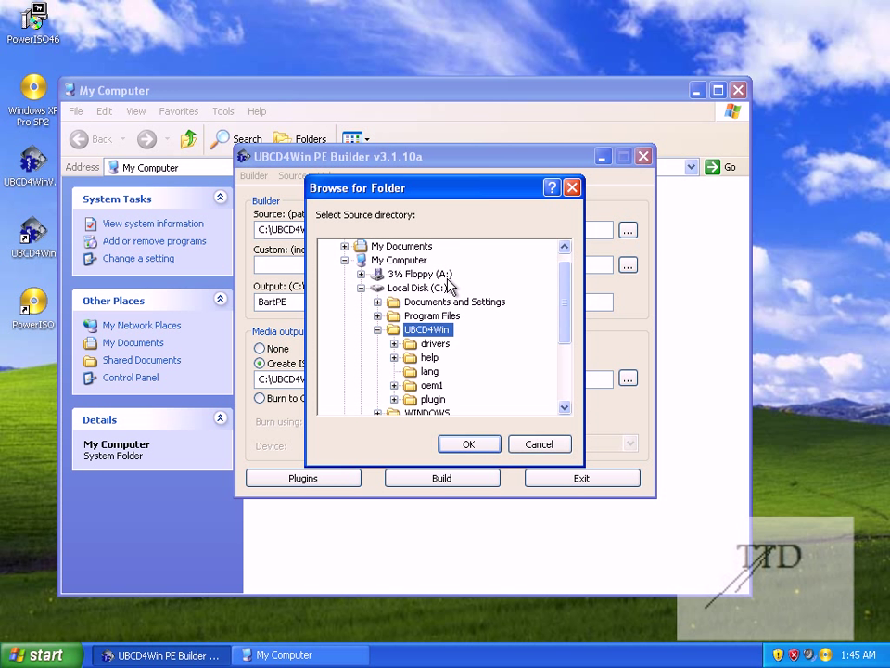
# Choose the VRMPVOL_EN (E:) drive in Browse for Folder so Source reads E:\
pyautogui.scroll(-3, 547, 304)
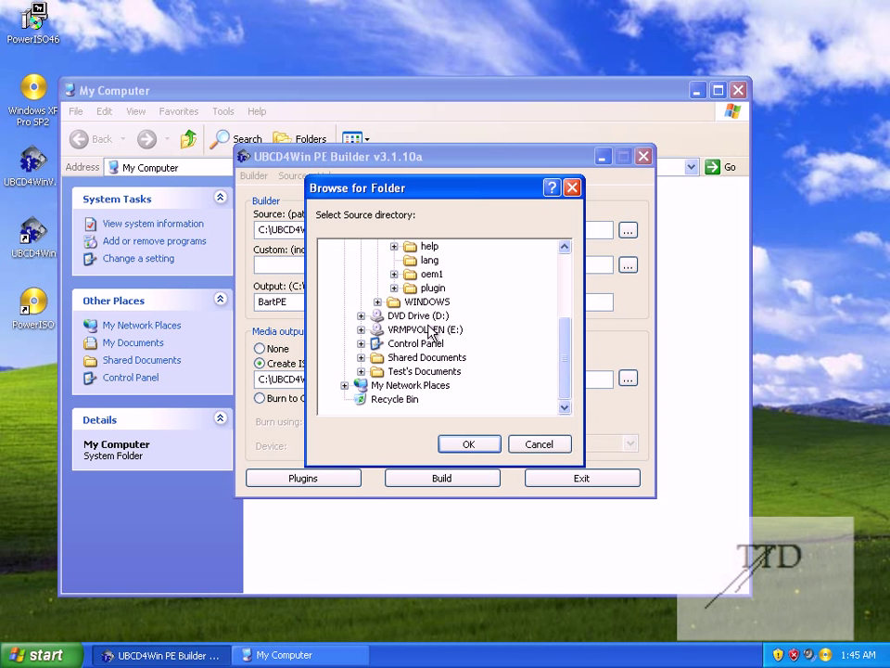
pyautogui.click(415, 332)
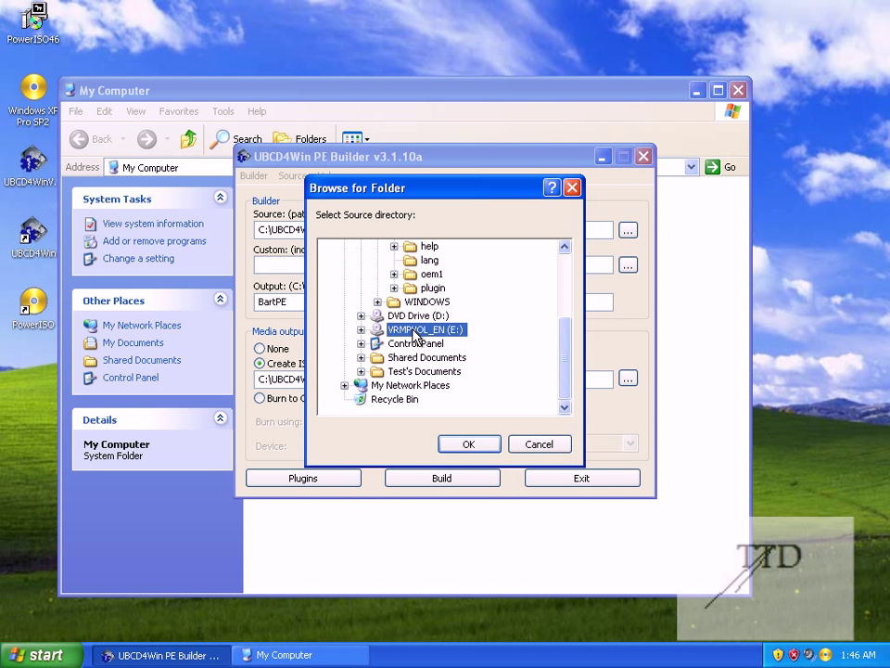
pyautogui.click(486, 449)
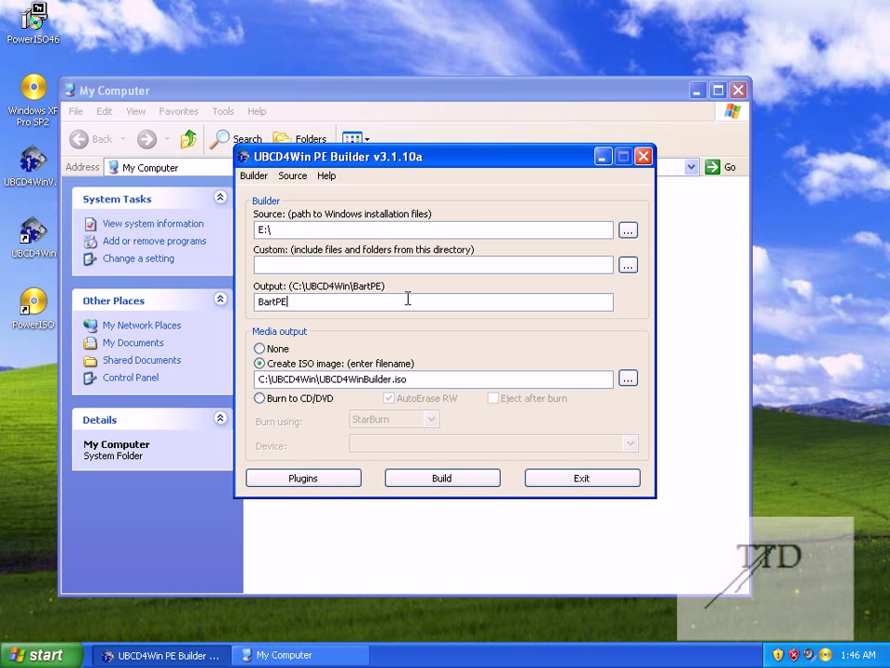
# Open the Plugins list, select the BCDW MultiBoot entry and scroll through the enabled plugins
pyautogui.click(321, 480)
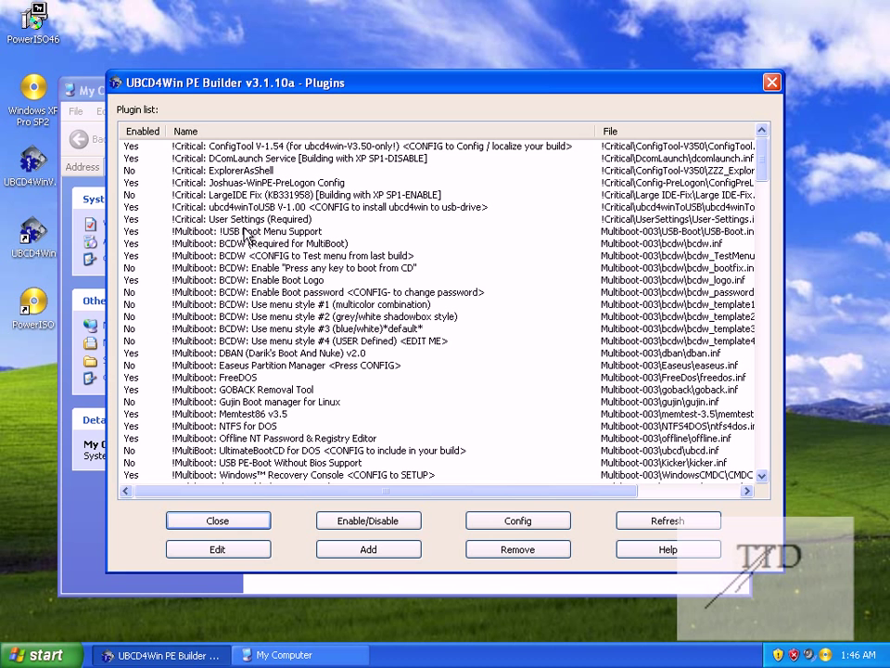
pyautogui.click(249, 243)
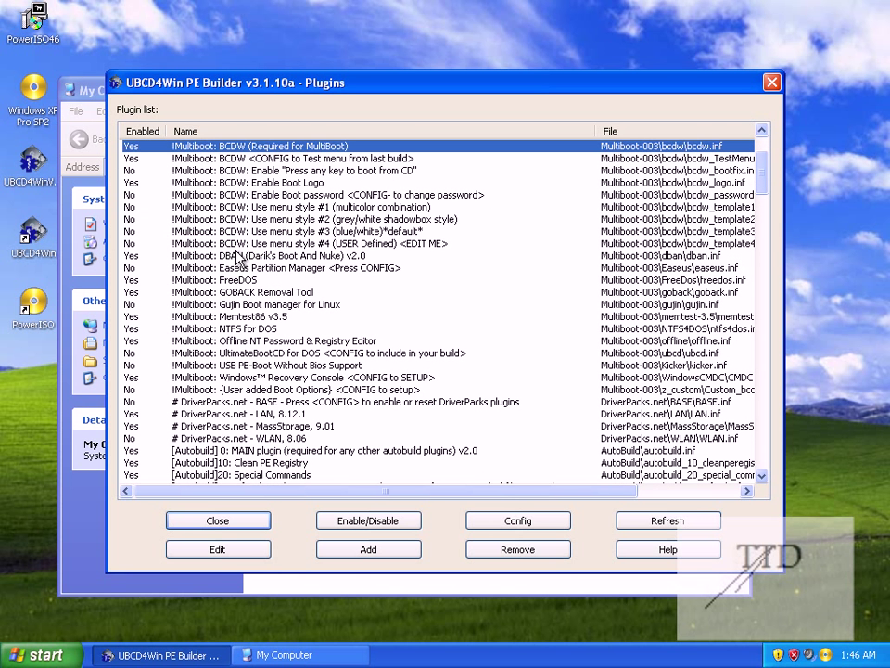
pyautogui.scroll(-2, 237, 343)
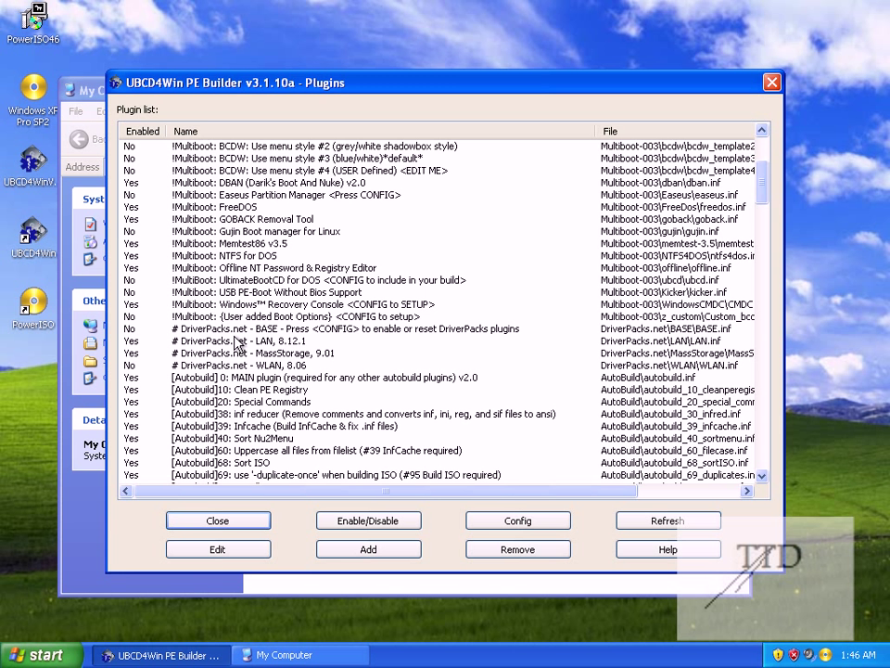
pyautogui.scroll(-1, 237, 343)
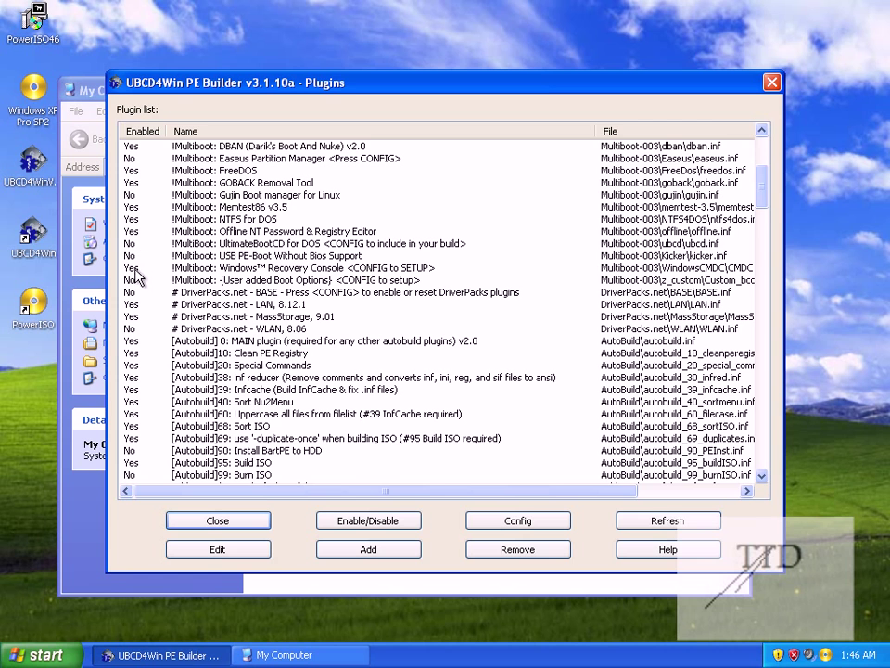
pyautogui.scroll(-2, 191, 230)
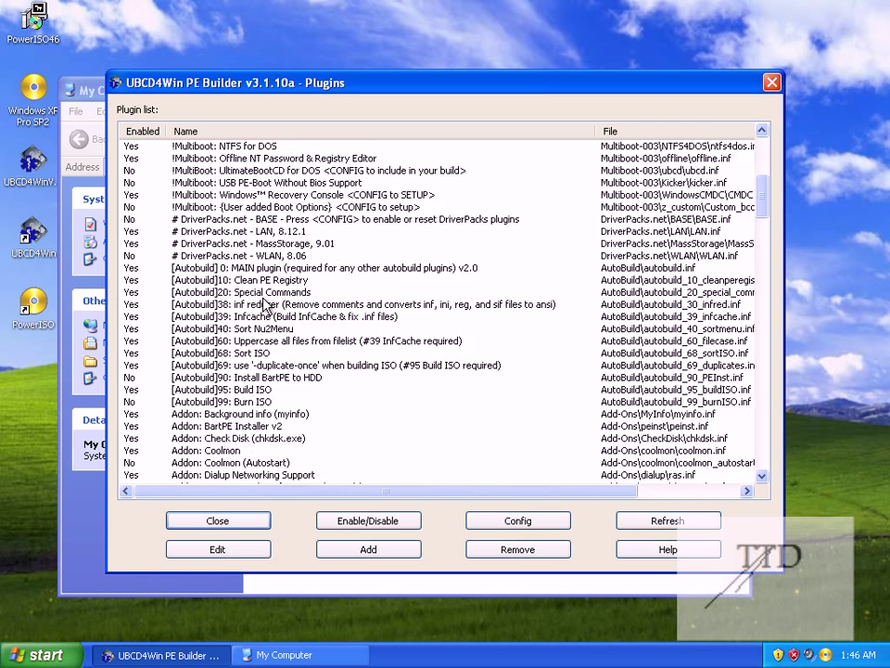
pyautogui.scroll(-3, 261, 331)
pyautogui.scroll(-9, 279, 306)
pyautogui.scroll(-5, 267, 308)
pyautogui.scroll(4, 267, 308)
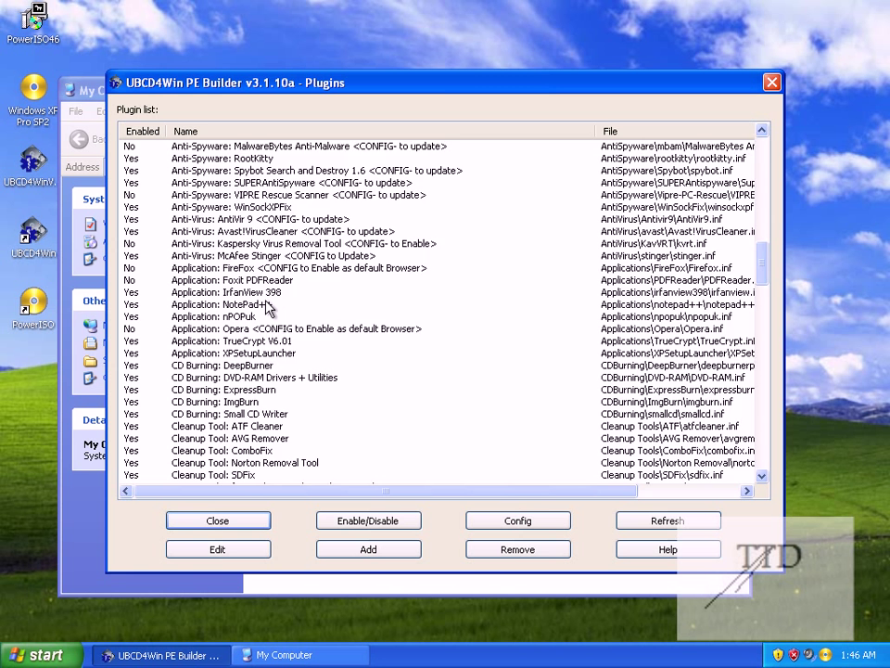
pyautogui.scroll(1, 267, 308)
pyautogui.scroll(2, 267, 308)
pyautogui.scroll(1, 267, 308)
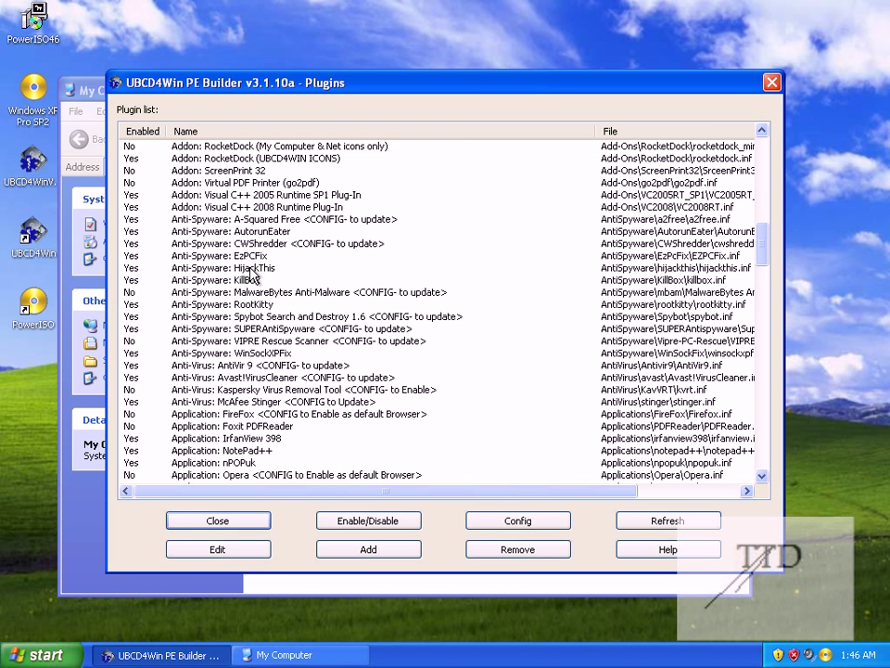
pyautogui.scroll(-2, 210, 298)
pyautogui.scroll(-2, 210, 299)
pyautogui.scroll(3, 214, 269)
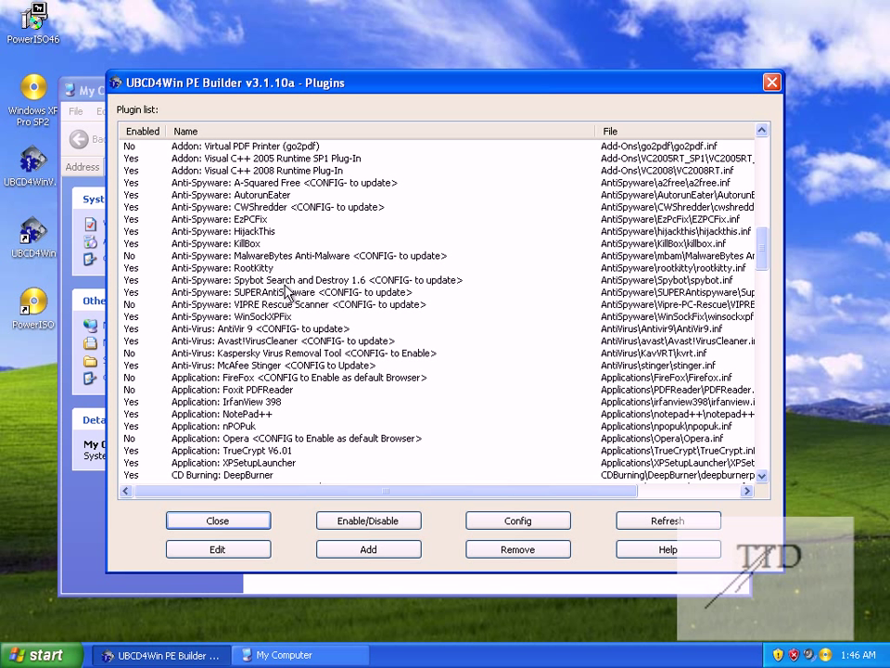
pyautogui.scroll(-6, 287, 292)
pyautogui.scroll(-3, 286, 292)
pyautogui.scroll(-2, 286, 292)
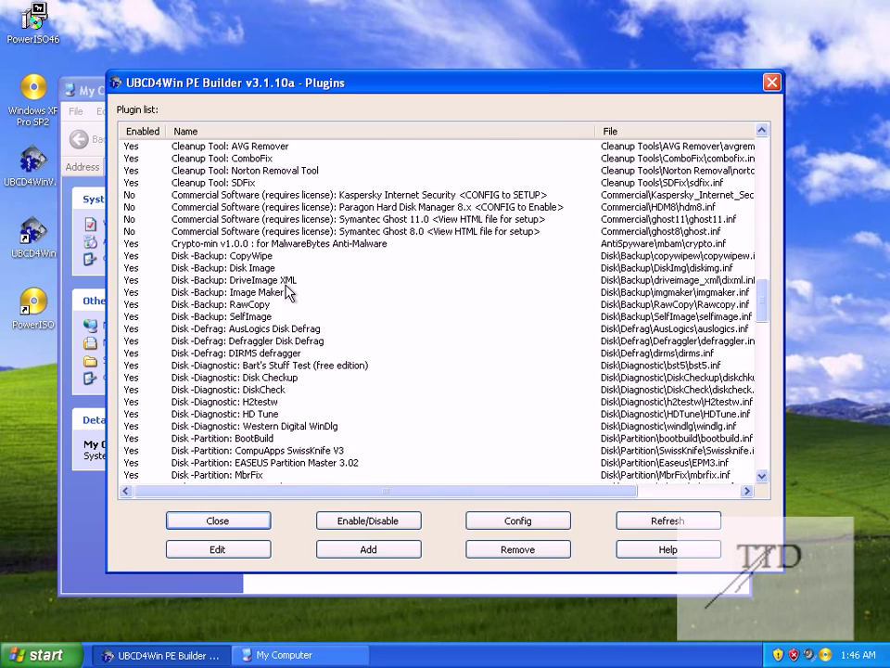
pyautogui.scroll(-5, 286, 292)
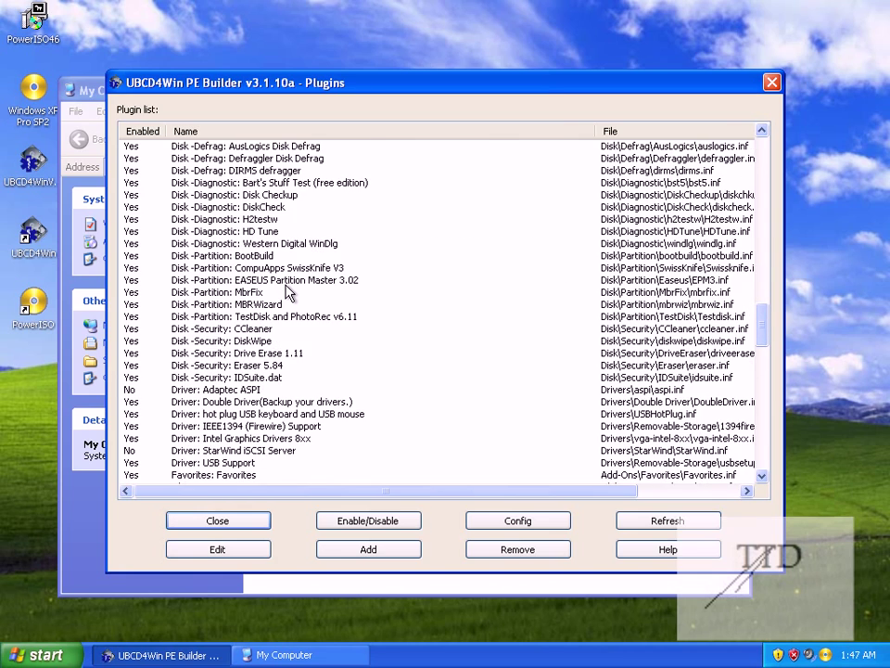
pyautogui.scroll(6, 286, 292)
pyautogui.scroll(5, 286, 292)
pyautogui.scroll(5, 287, 292)
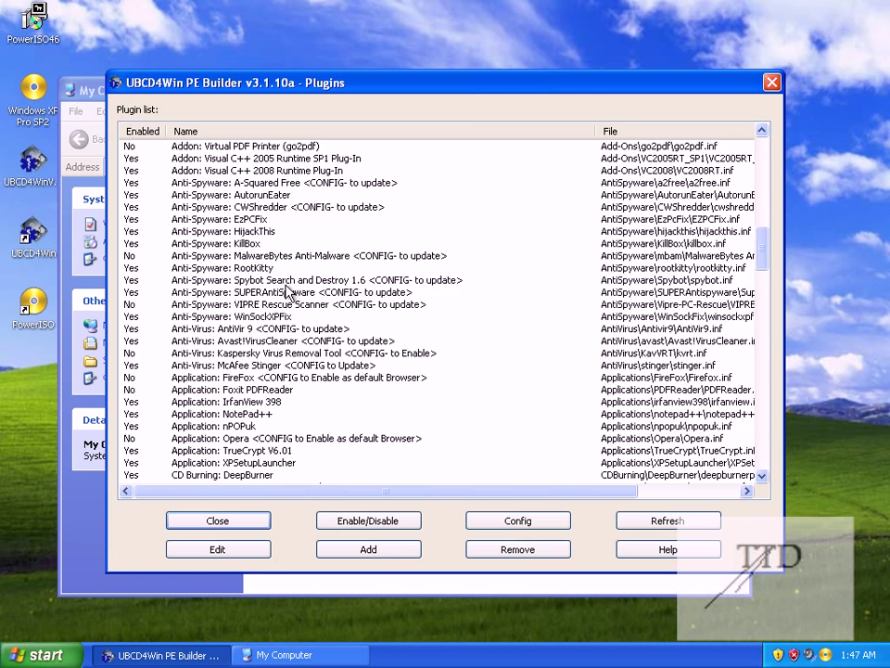
pyautogui.scroll(4, 286, 292)
pyautogui.scroll(6, 287, 292)
pyautogui.scroll(7, 287, 292)
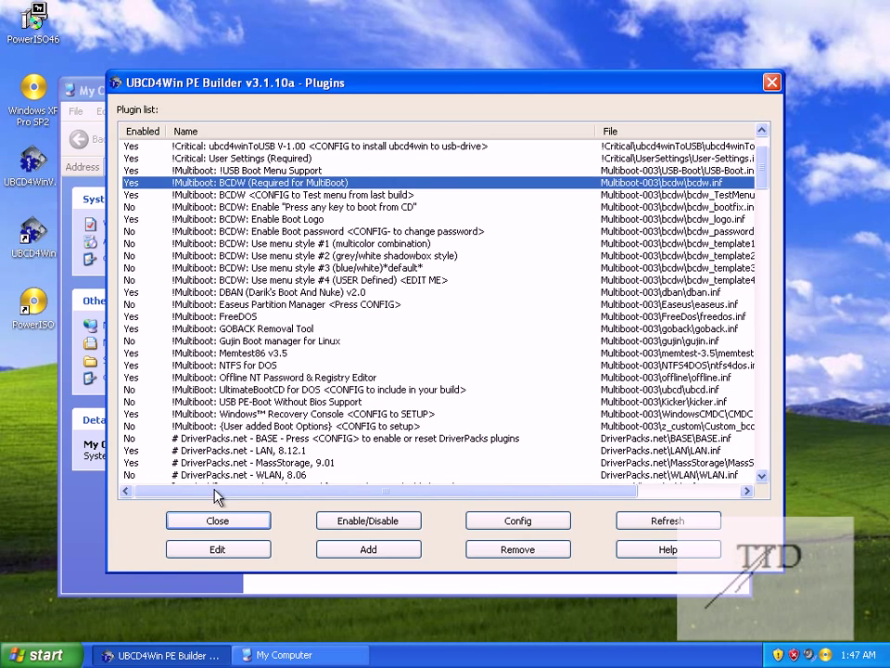
# Close Plugins and build the ISO, allowing creation of the BartPE folder and accepting the Windows EULA
pyautogui.click(219, 521)
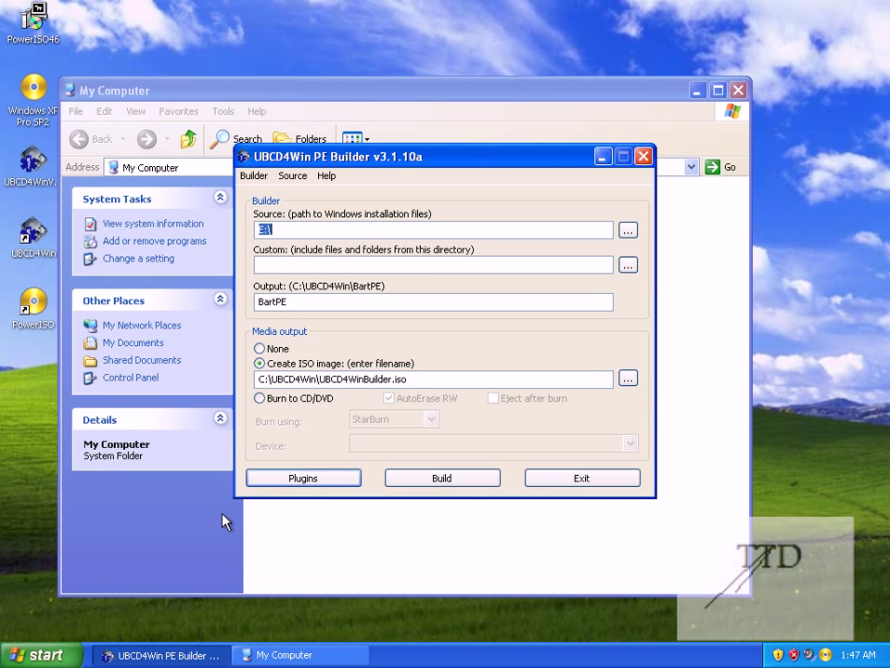
pyautogui.click(447, 483)
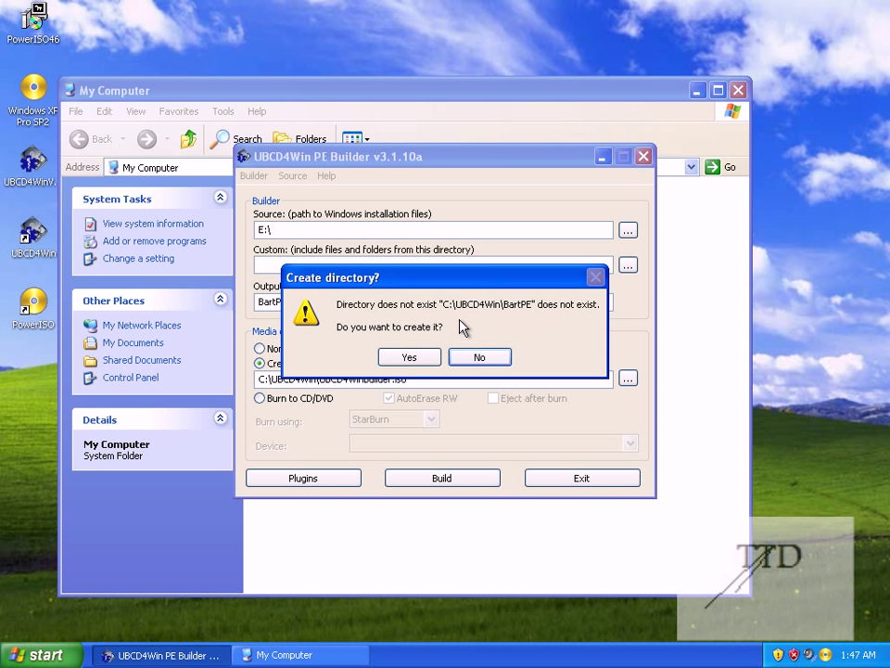
pyautogui.click(410, 358)
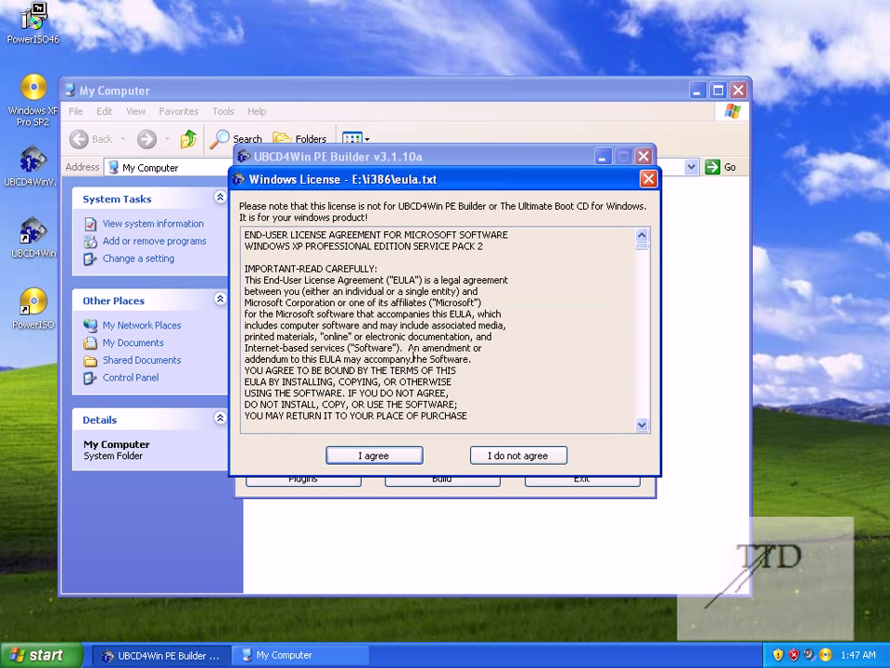
pyautogui.click(391, 455)
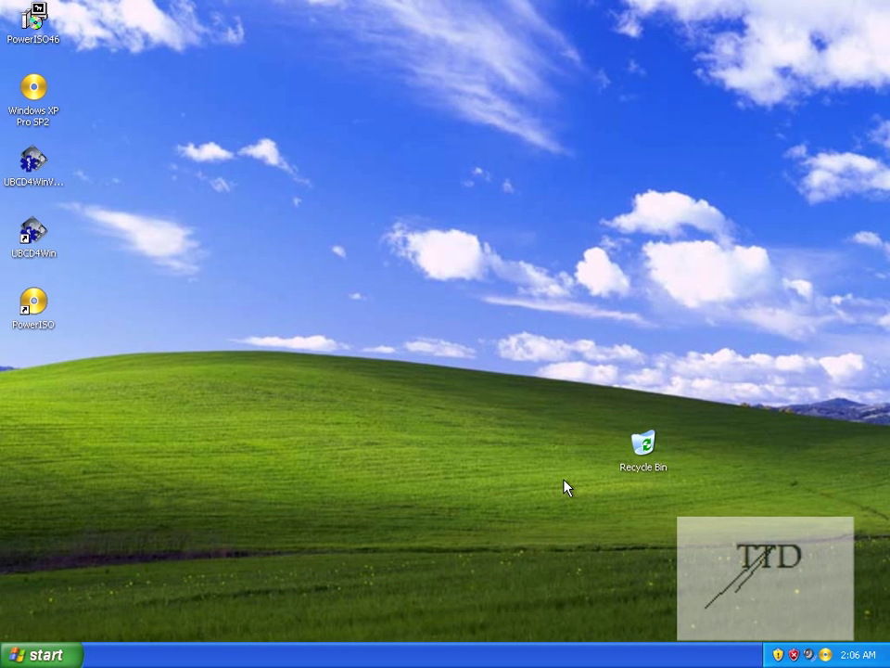
# Browse from My Computer to C:\UBCD4Win and scroll to the 712,512 KB UBCD4WinBuilder.iso
pyautogui.click(28, 655)
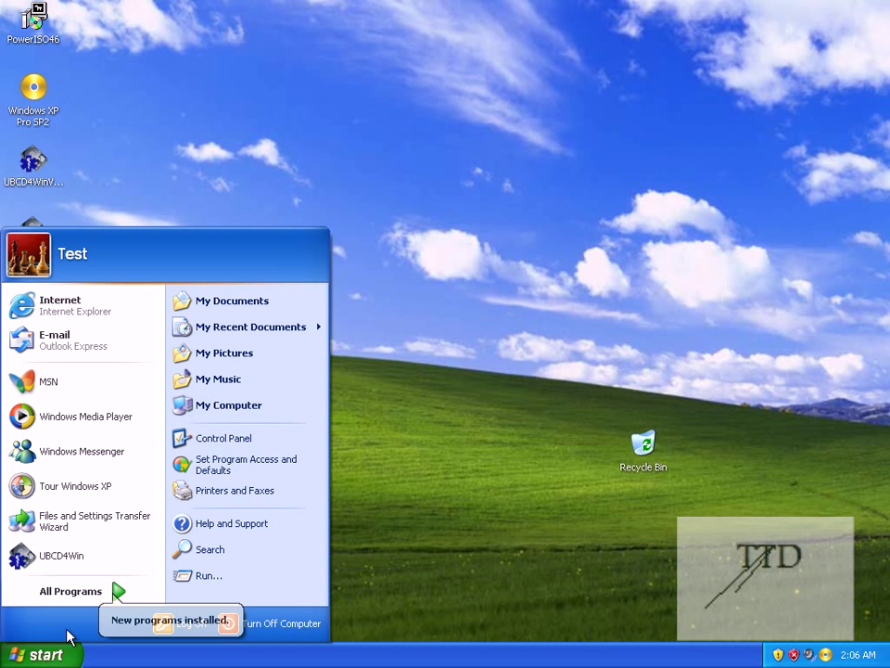
pyautogui.click(229, 406)
pyautogui.doubleClick(344, 340)
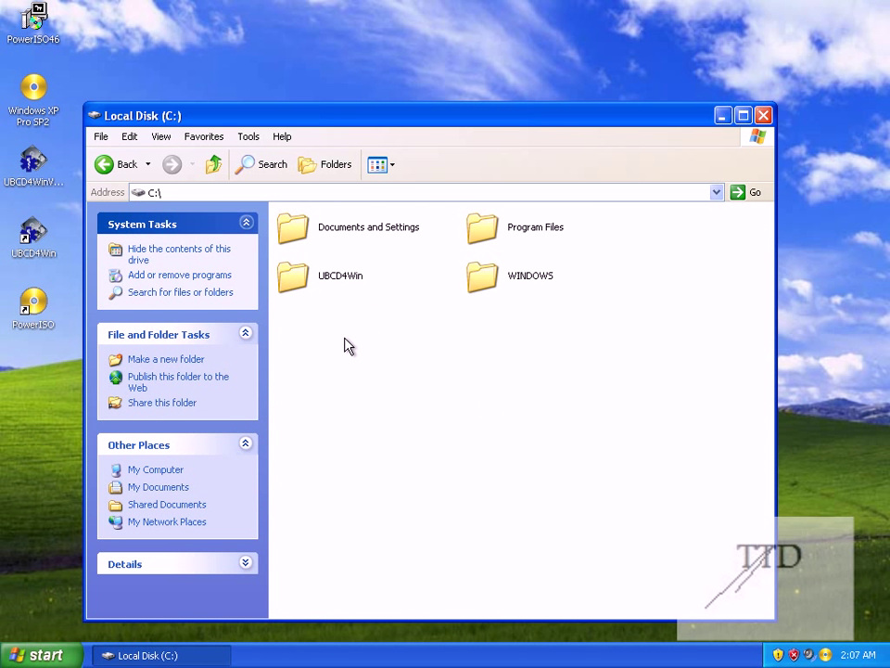
pyautogui.doubleClick(342, 279)
pyautogui.scroll(-2, 646, 474)
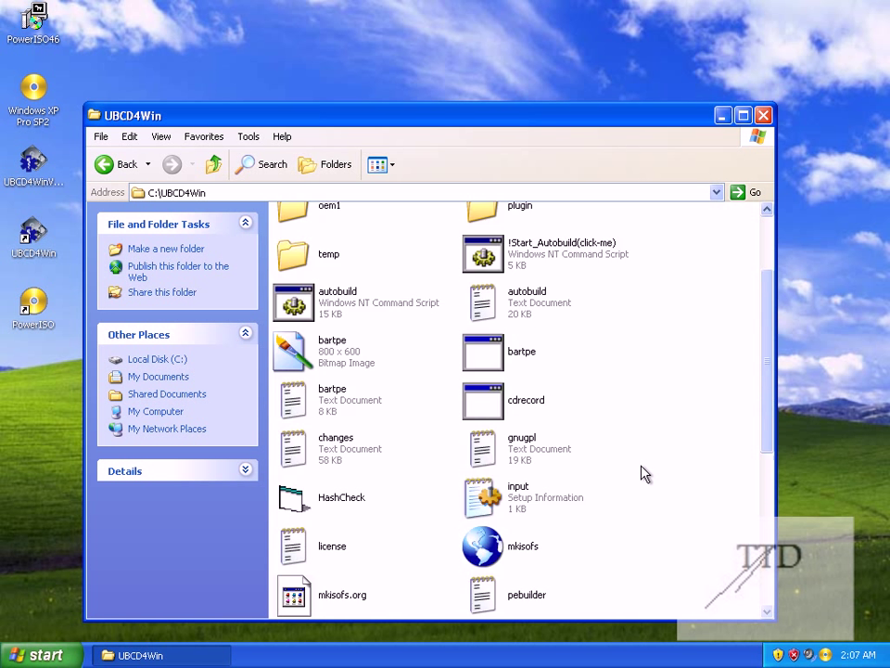
pyautogui.scroll(-5, 646, 473)
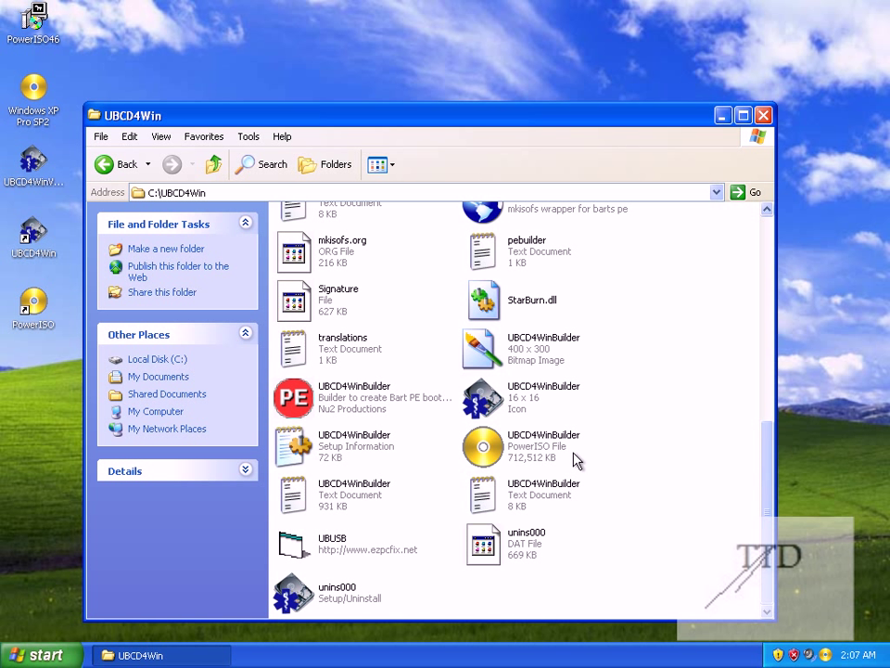
# Open UBCD4WinBuilder.iso in PowerISO unregistered and show its 695.8 MB image in Burn Image File
pyautogui.doubleClick(483, 443)
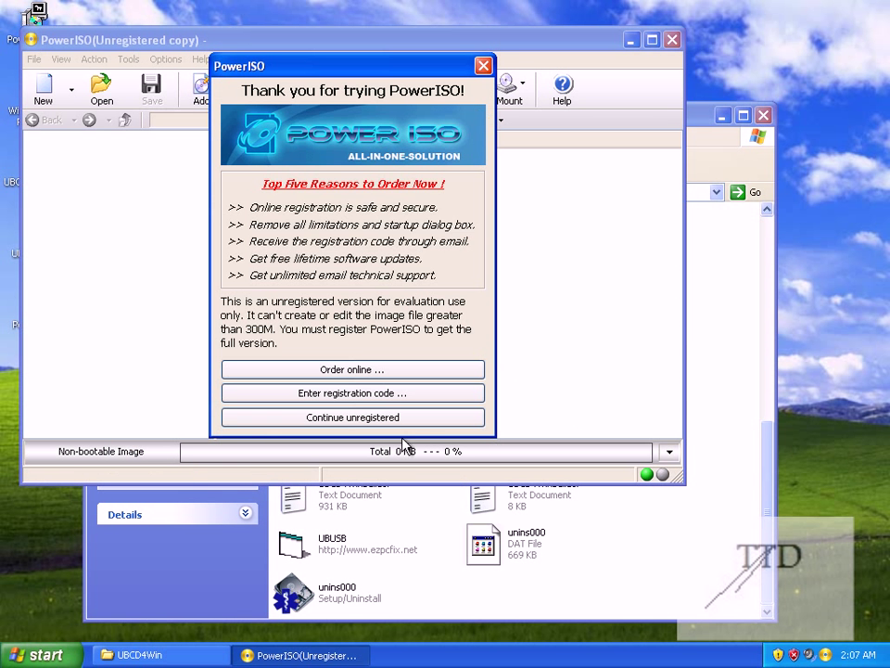
pyautogui.click(326, 419)
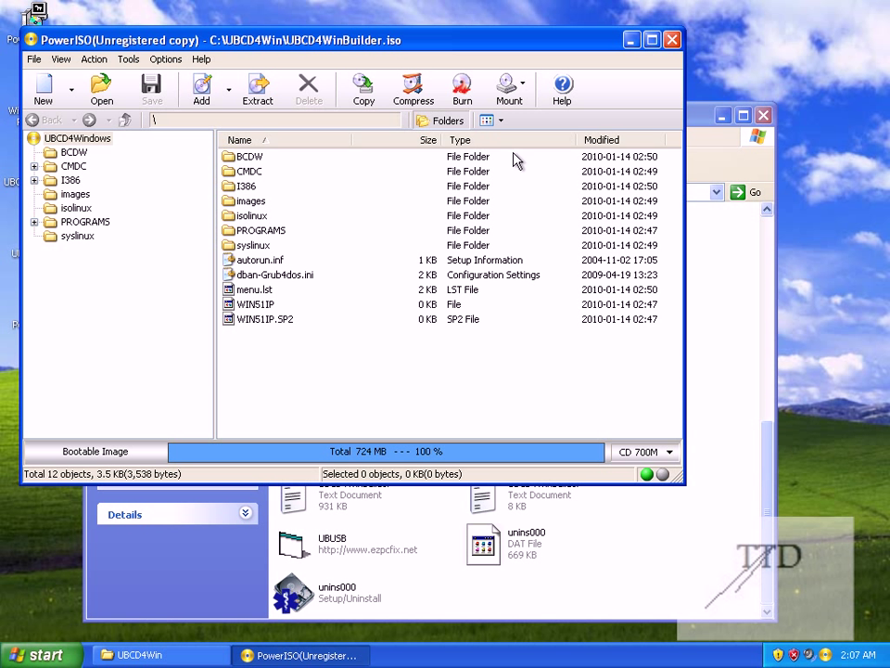
pyautogui.click(461, 93)
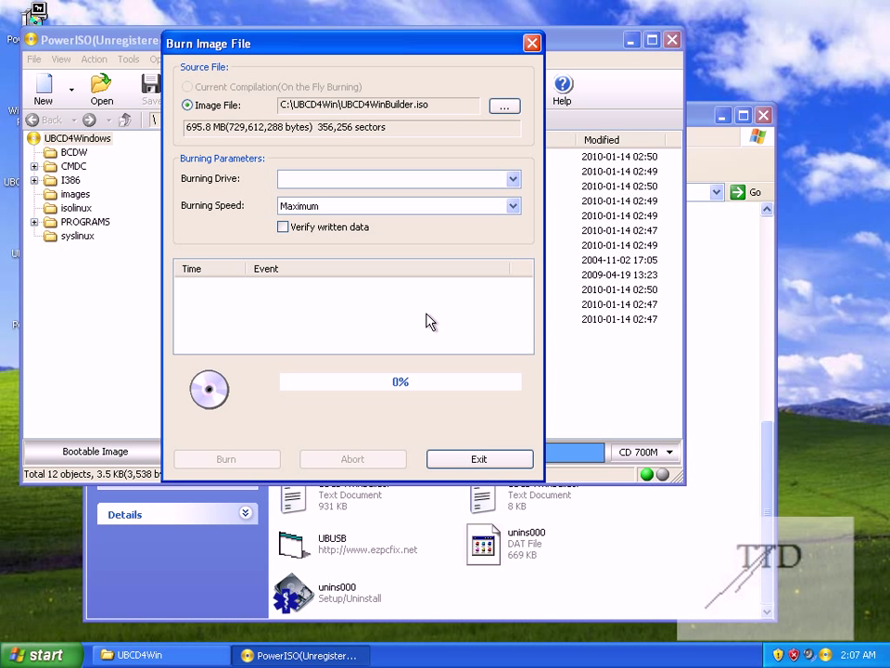